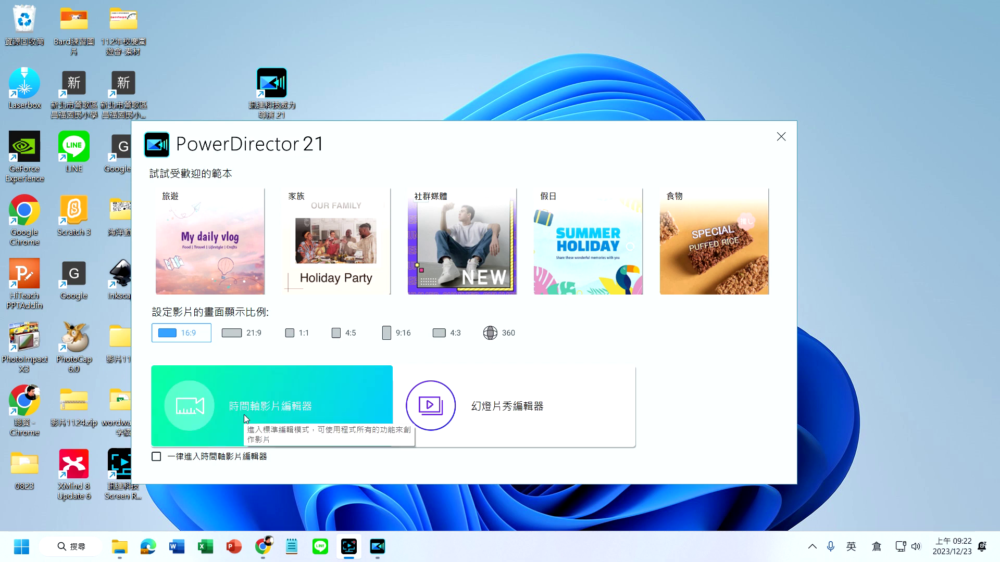
# Step: Enter the timeline video editor with the 16:9 aspect ratio
pyautogui.click(245, 417)
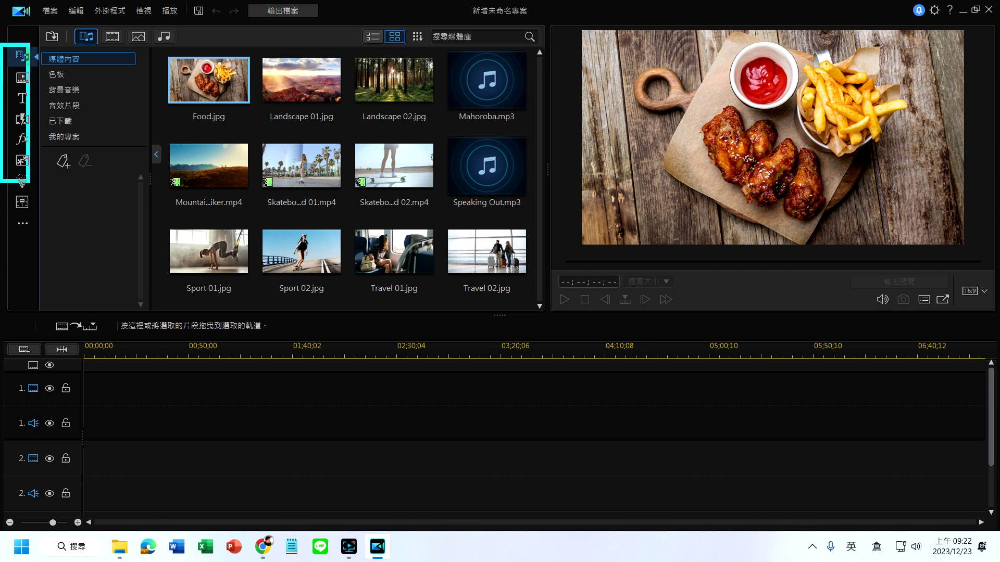
# Step: Examine the template, title, transition, effect, overlay, particle and audio mixing rooms, plus the list of additional rooms
pyautogui.click(21, 79)
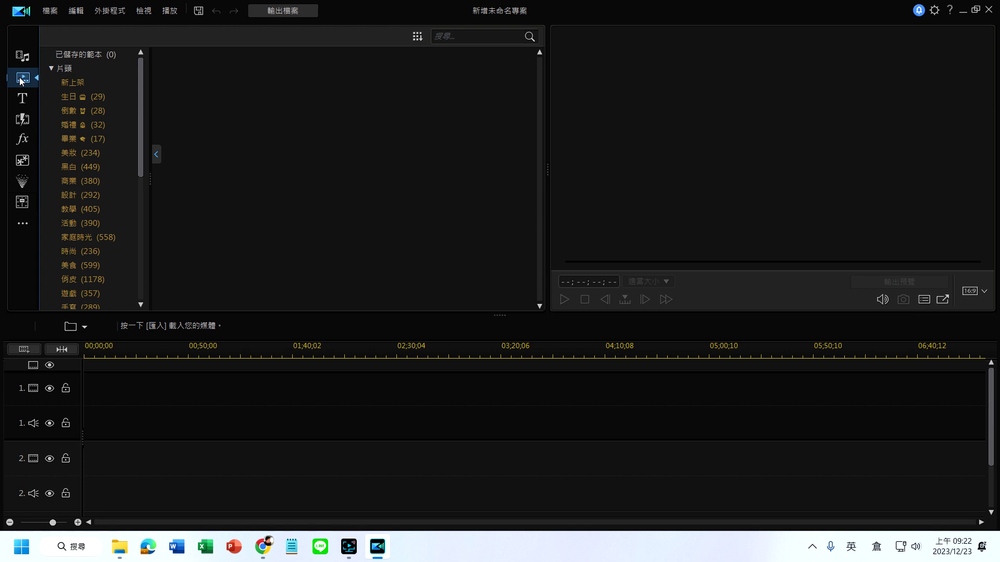
pyautogui.click(94, 98)
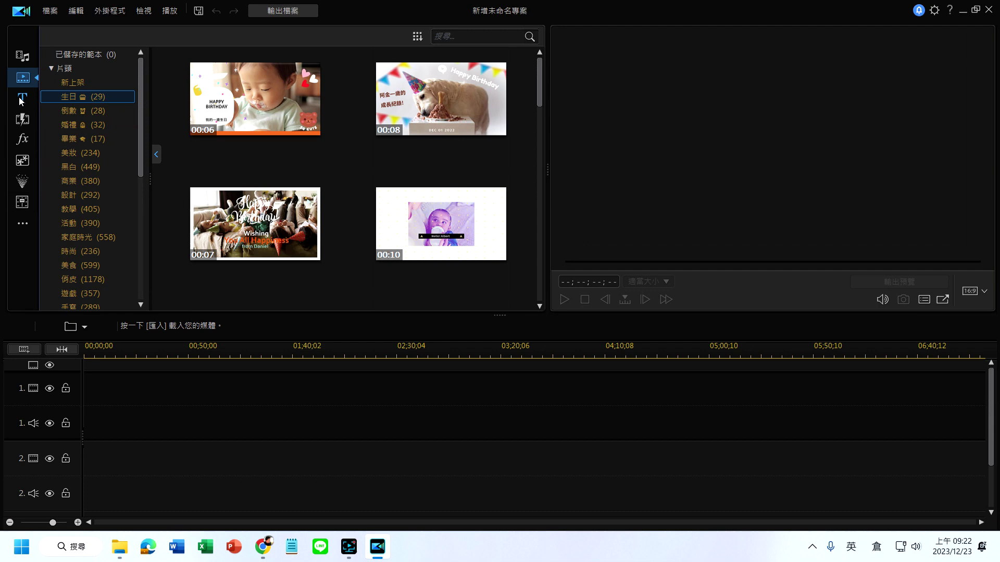
pyautogui.click(42, 131)
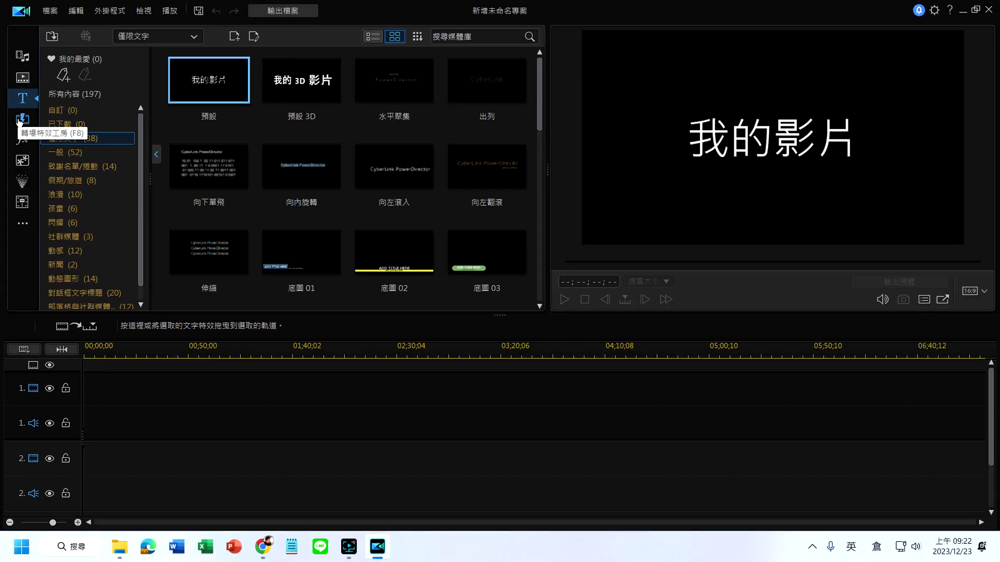
pyautogui.click(19, 120)
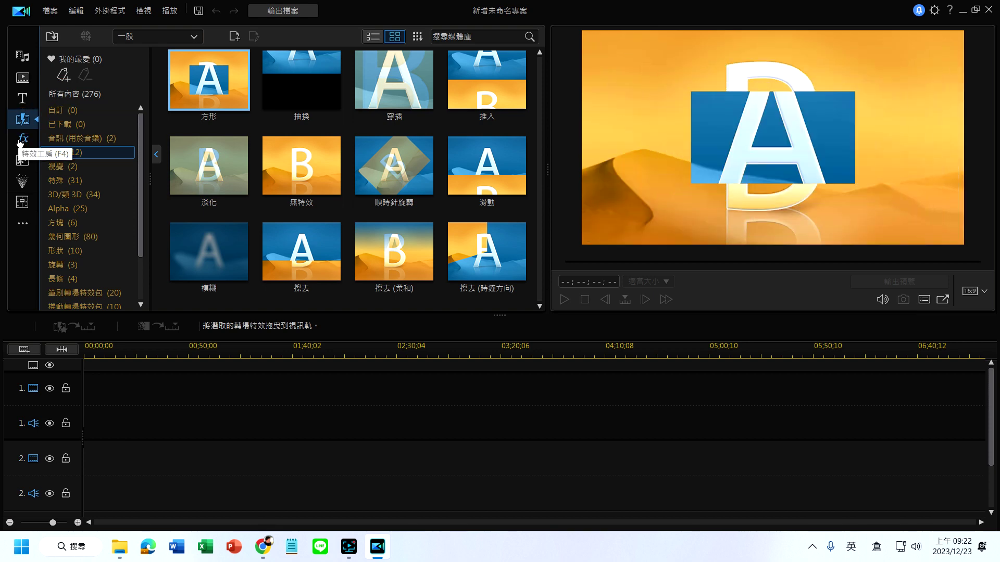
pyautogui.click(20, 141)
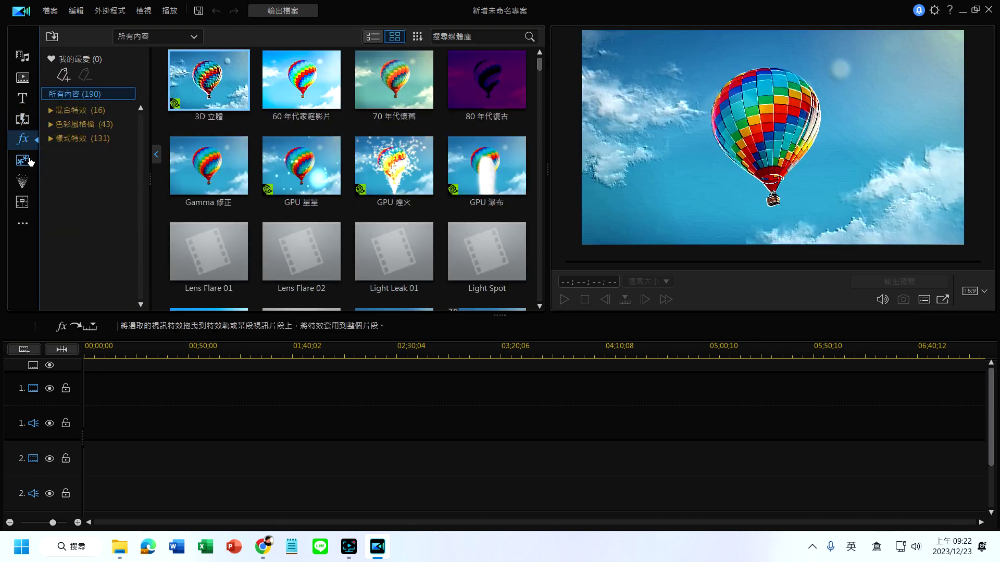
pyautogui.click(23, 162)
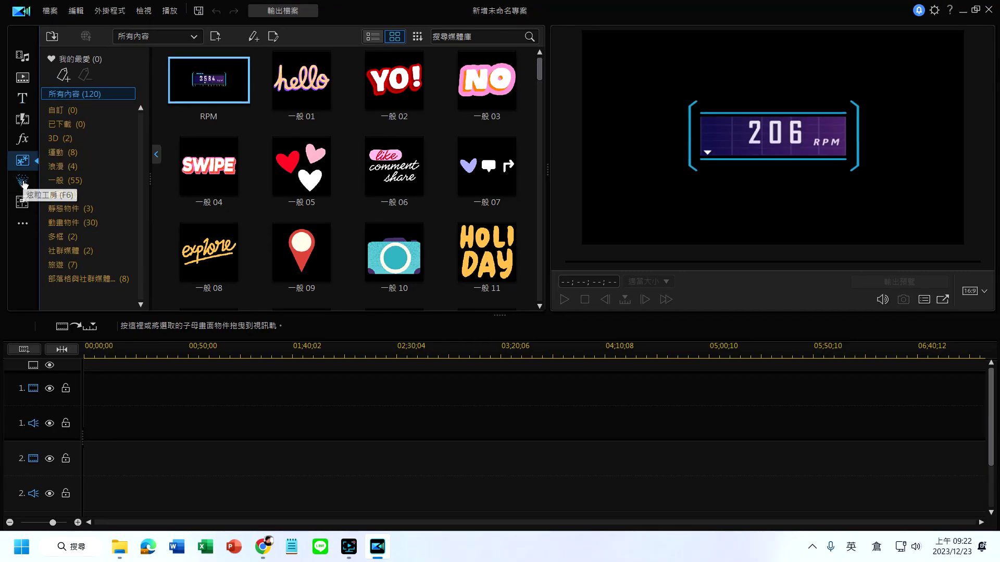
pyautogui.click(46, 274)
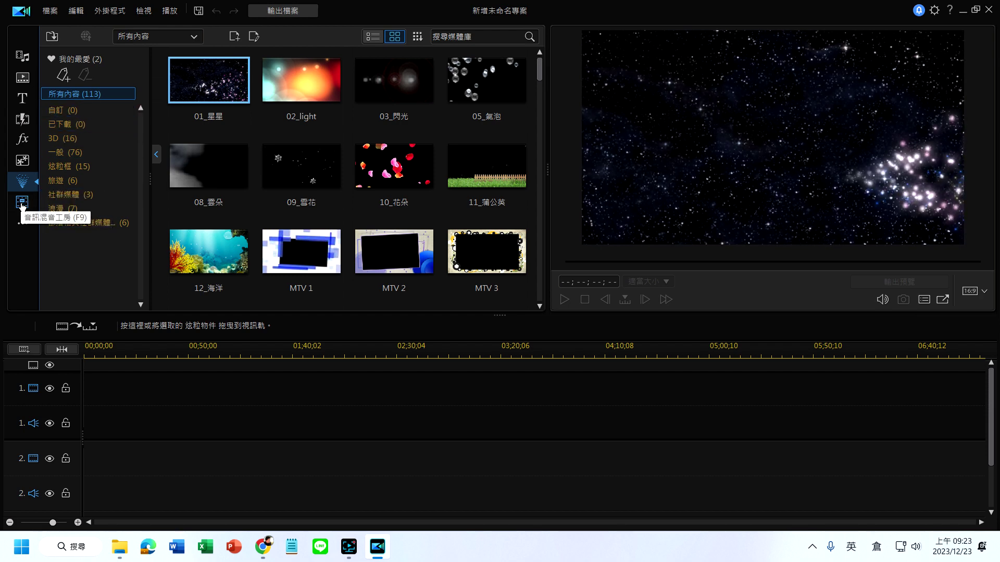
pyautogui.click(22, 205)
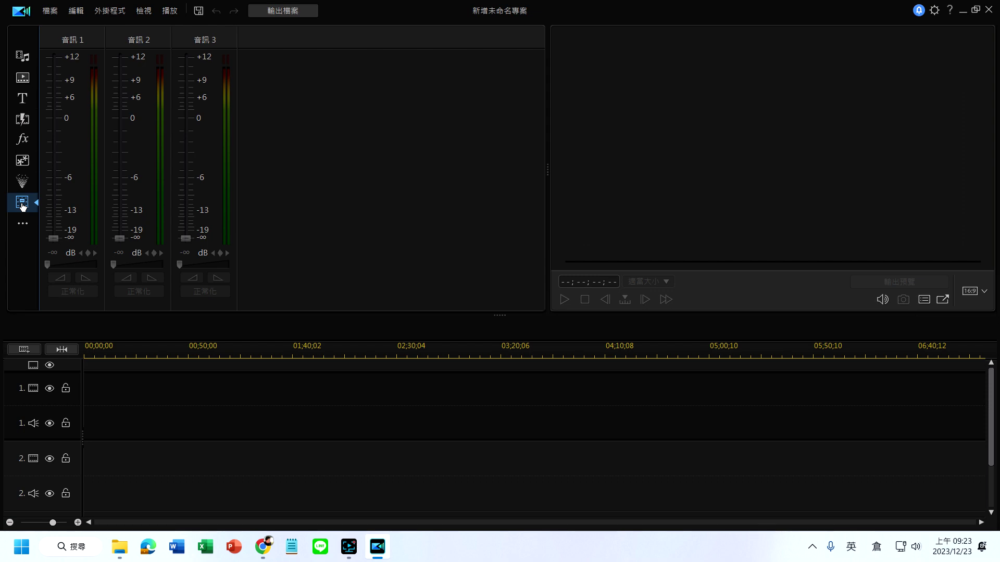
pyautogui.click(24, 224)
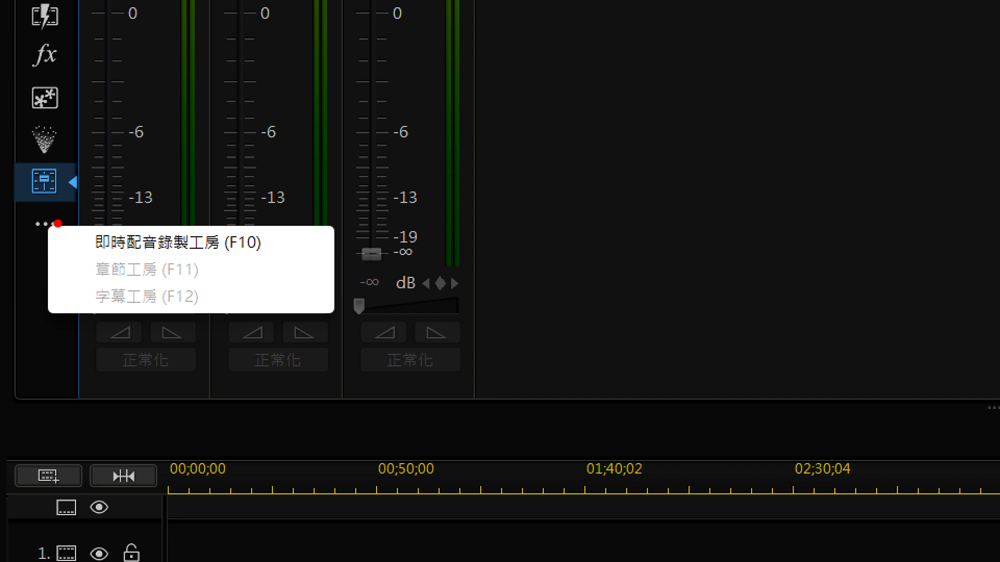
pyautogui.moveTo(26, 223); pyautogui.dragTo(131, 240)
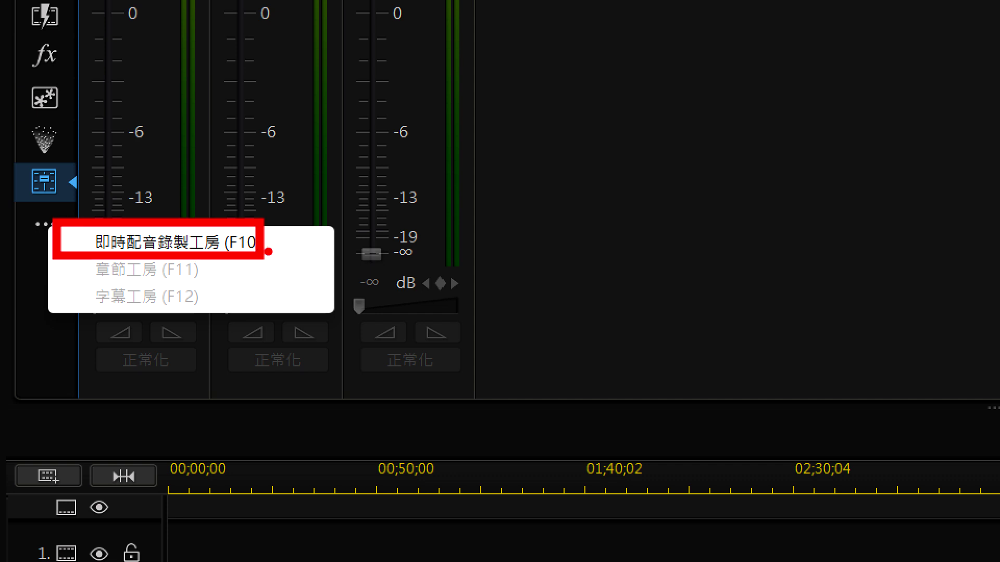
pyautogui.moveTo(99, 308); pyautogui.dragTo(204, 312)
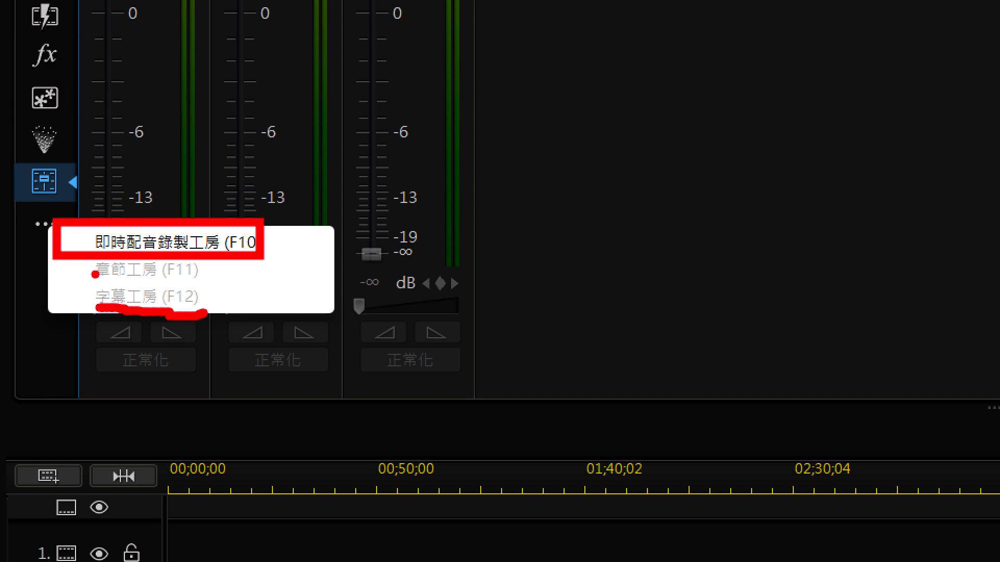
pyautogui.moveTo(94, 272)
pyautogui.mouseDown()
pyautogui.moveTo(172, 264)
pyautogui.moveTo(245, 269)
pyautogui.mouseUp()
pyautogui.press('e')
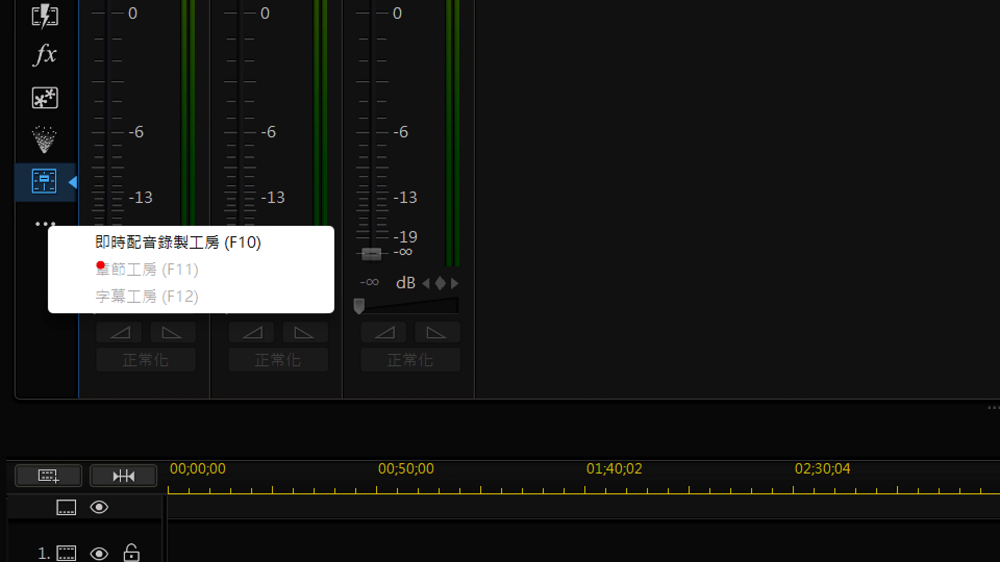
pyautogui.moveTo(81, 271); pyautogui.dragTo(231, 271)
pyautogui.press('e')
pyautogui.press('Escape')
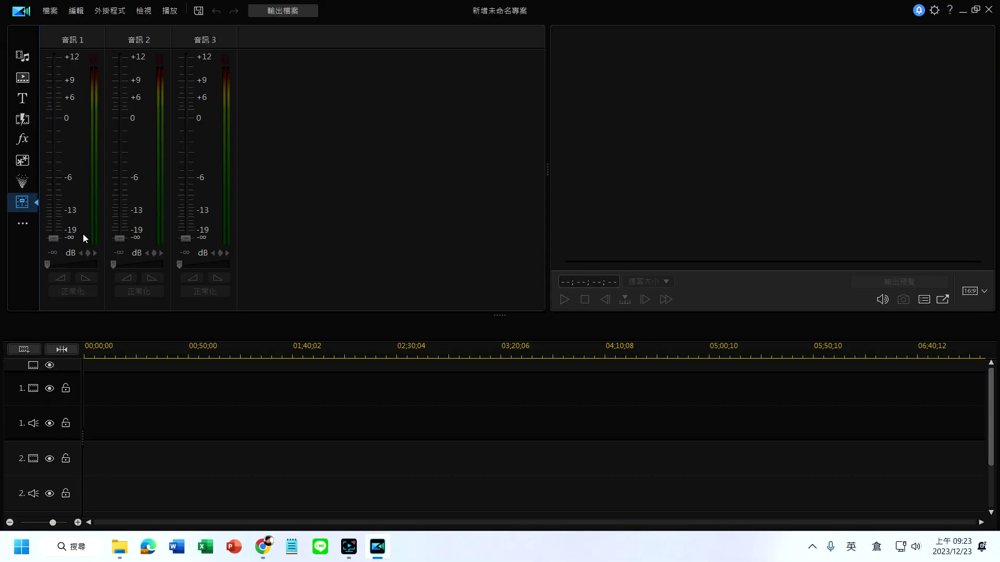
# Step: Return to the media room showing the media content, checking the title and template rooms on the way
pyautogui.click(22, 57)
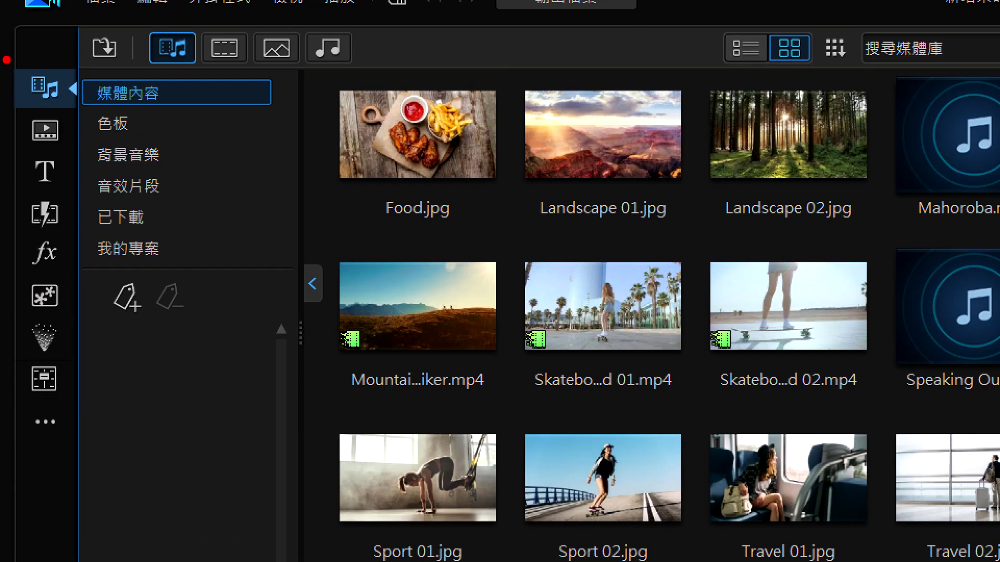
pyautogui.moveTo(0, 40); pyautogui.dragTo(44, 69)
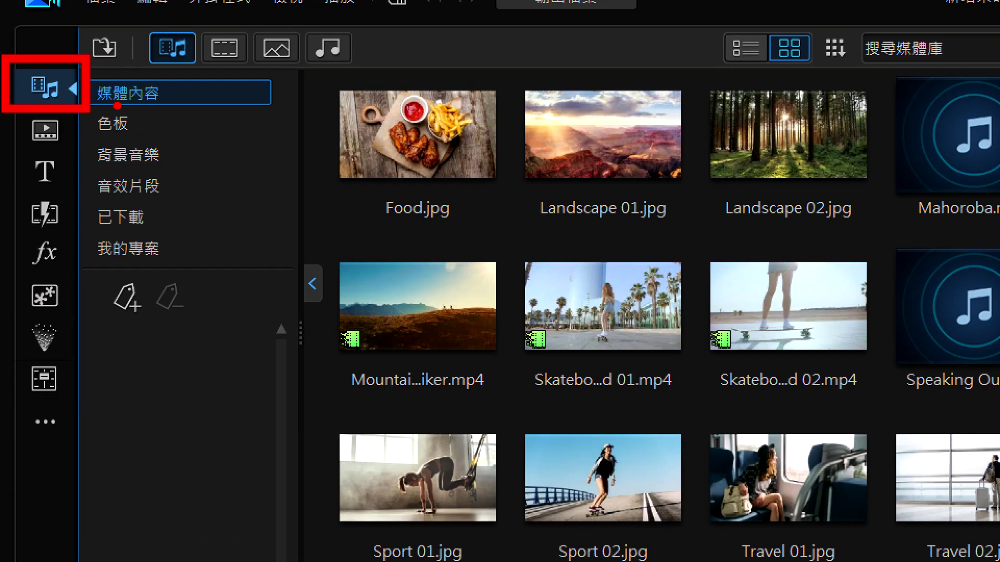
pyautogui.moveTo(107, 19)
pyautogui.mouseDown()
pyautogui.moveTo(304, 273)
pyautogui.moveTo(995, 559)
pyautogui.mouseUp()
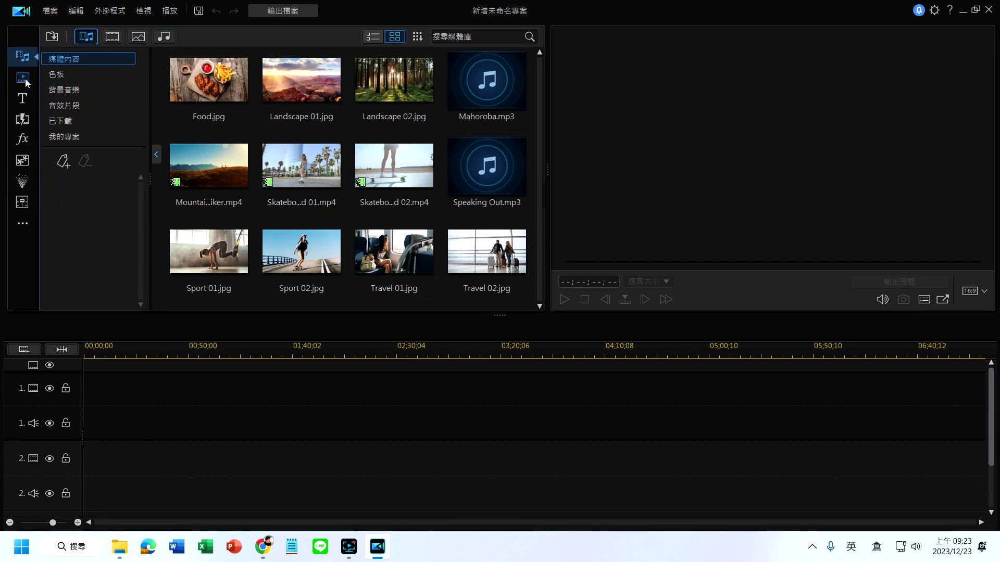
pyautogui.click(23, 98)
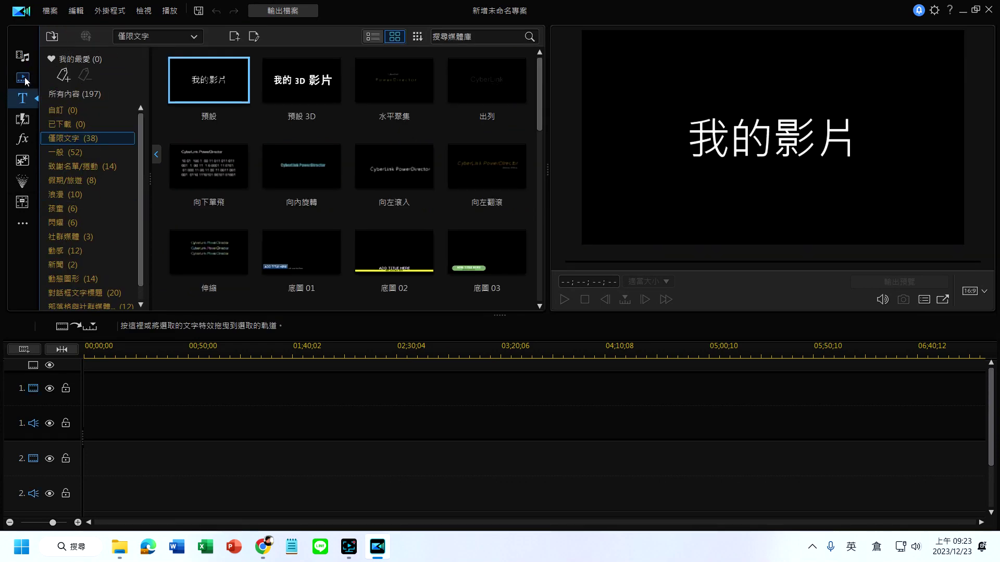
pyautogui.click(25, 79)
pyautogui.click(22, 55)
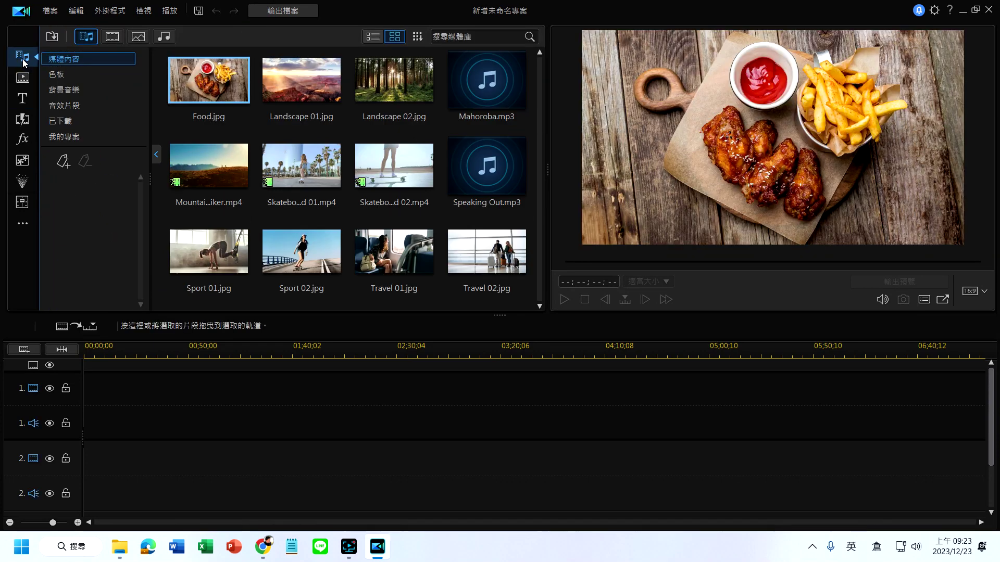
# Step: Preview the Skateboard 01.mp4 sample clip from the media library and pause playback partway through
pyautogui.click(298, 175)
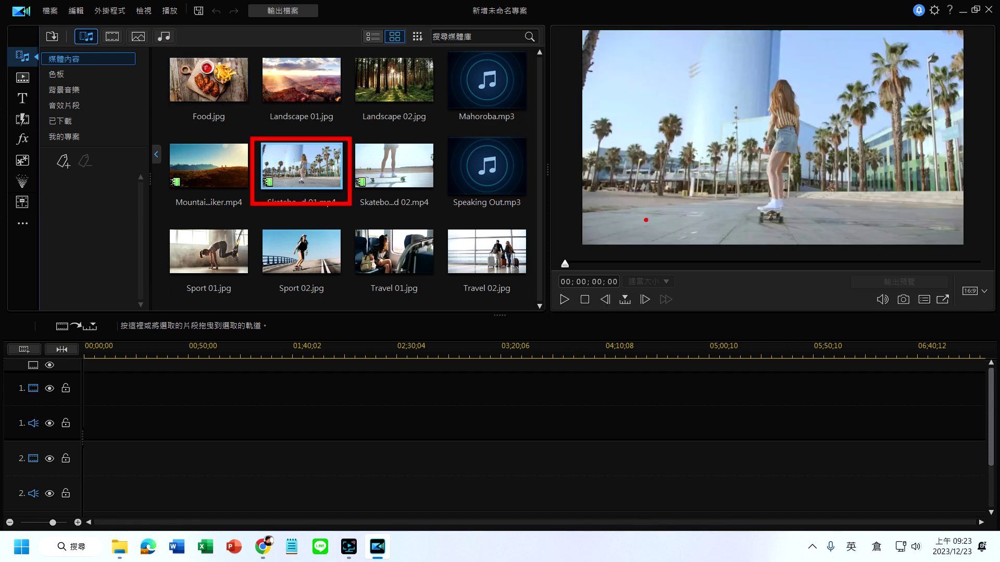
pyautogui.click(563, 299)
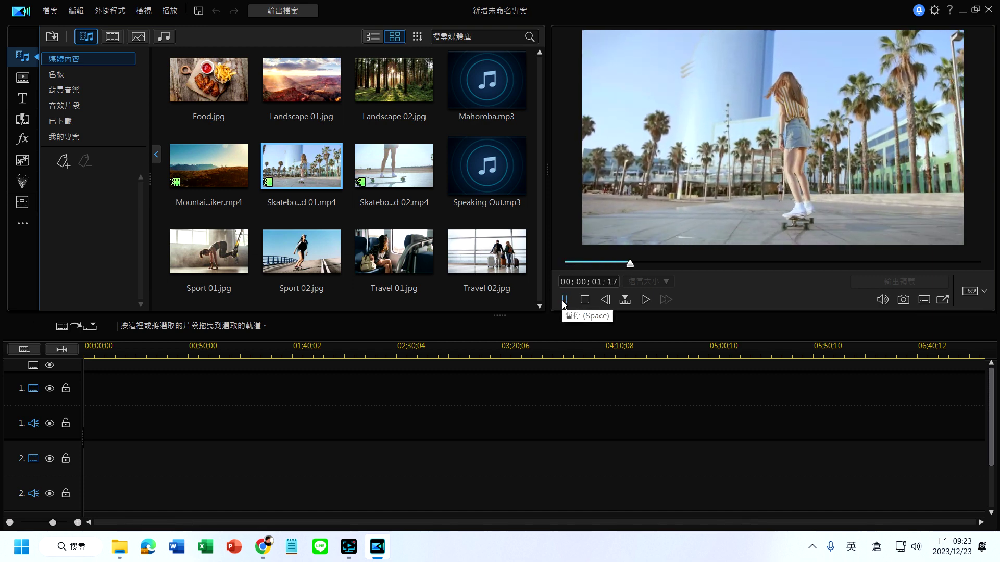
pyautogui.click(564, 301)
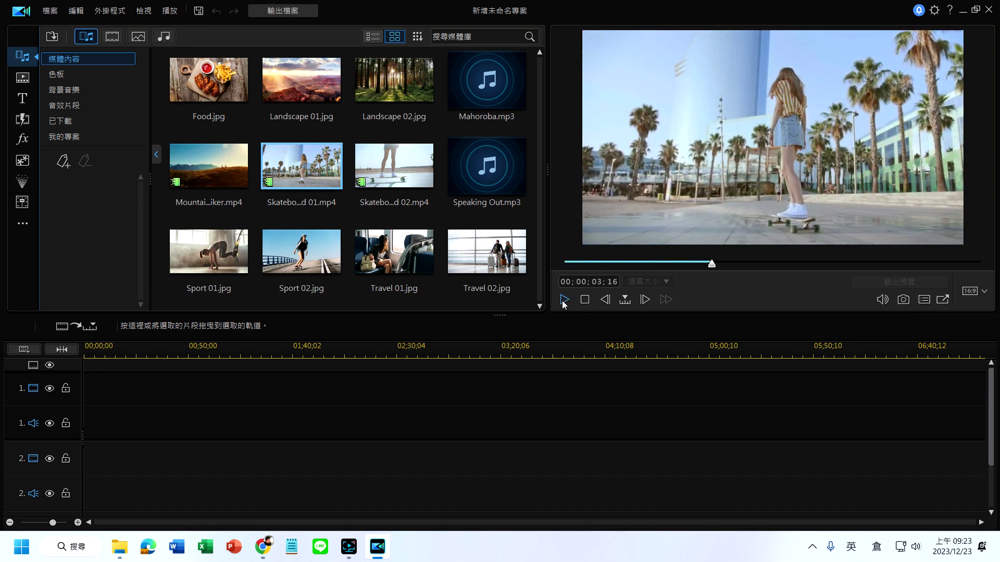
# Step: Place the Skateboard 01.mp4 clip at the start of video track 1, and delete it from the timeline again
pyautogui.moveTo(298, 179); pyautogui.dragTo(130, 406)
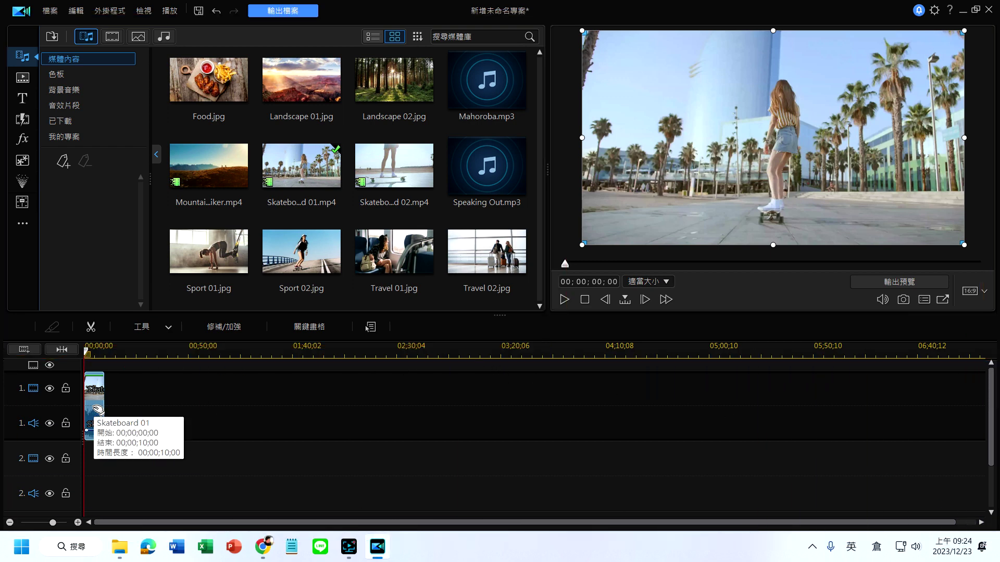
pyautogui.press('Delete')
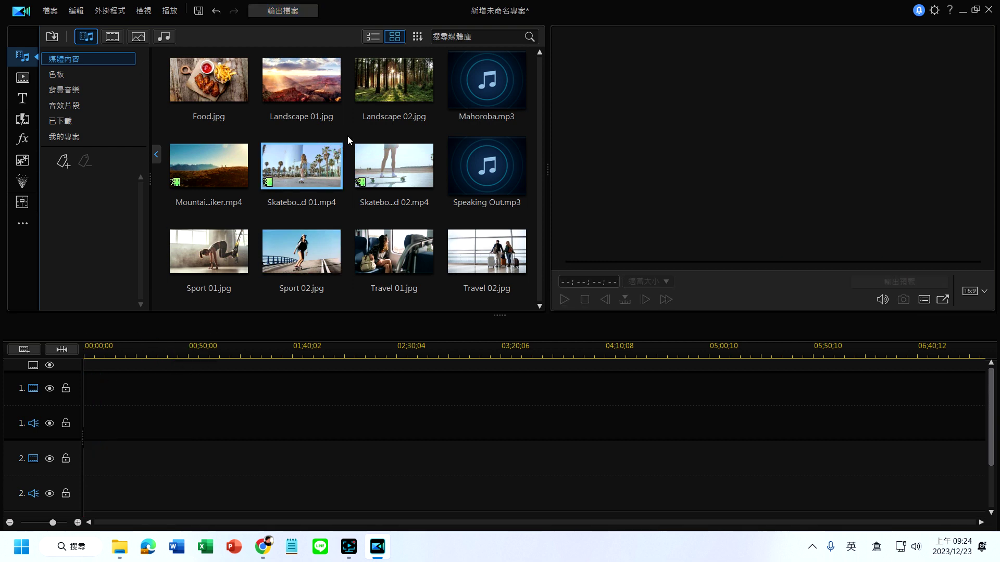
# Step: Empty the media library to remove all the sample photos, videos and music
pyautogui.click(419, 38)
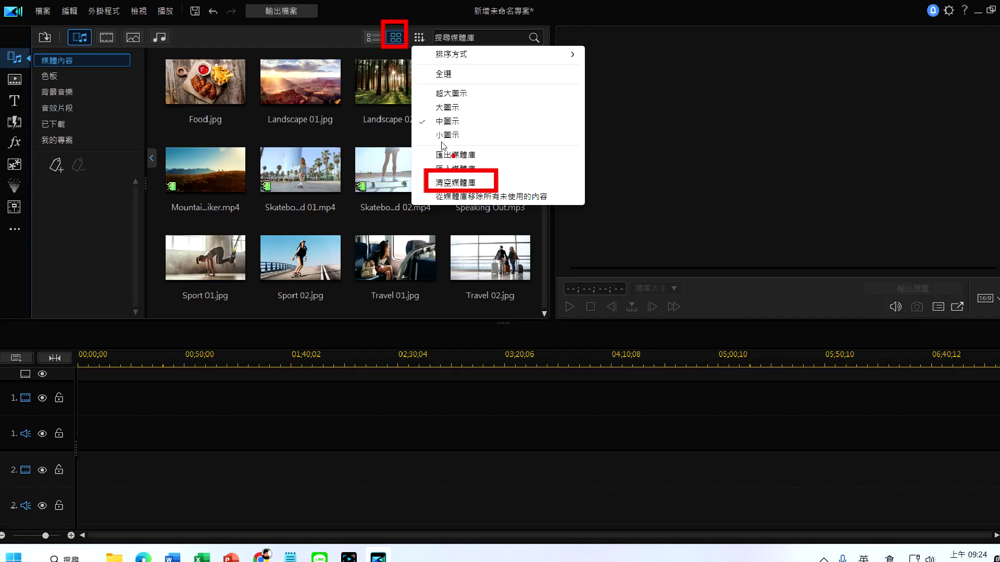
pyautogui.click(451, 78)
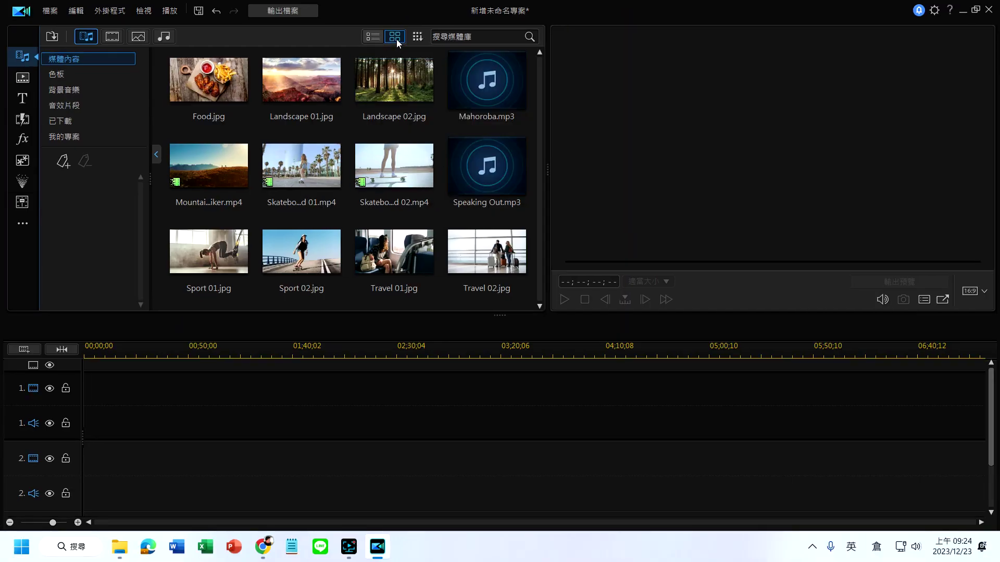
pyautogui.click(419, 38)
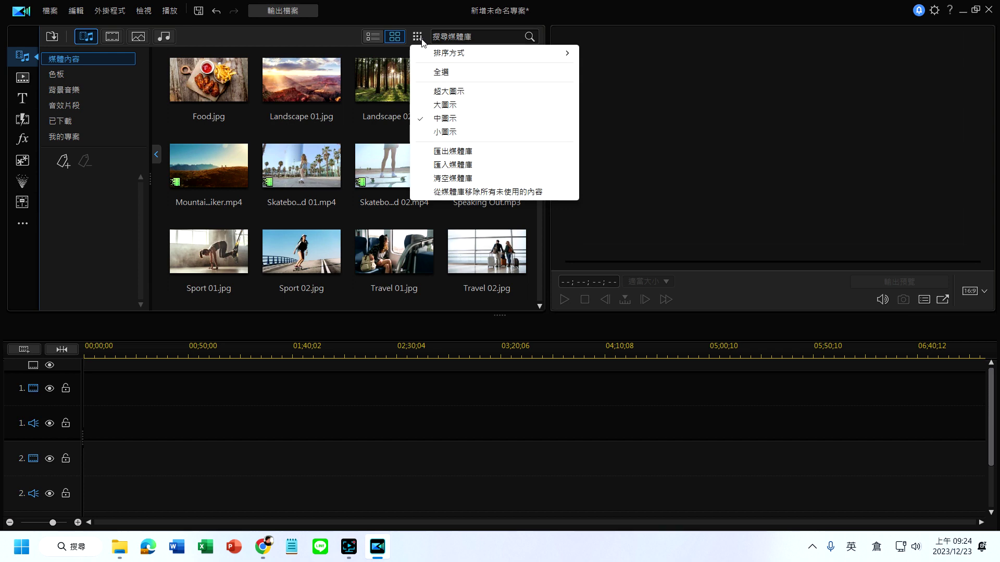
pyautogui.click(455, 178)
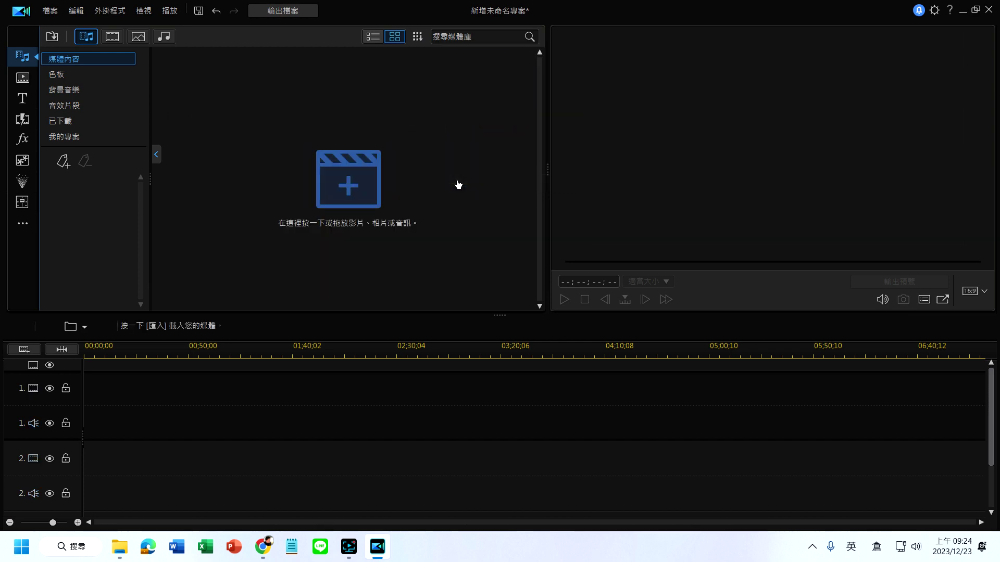